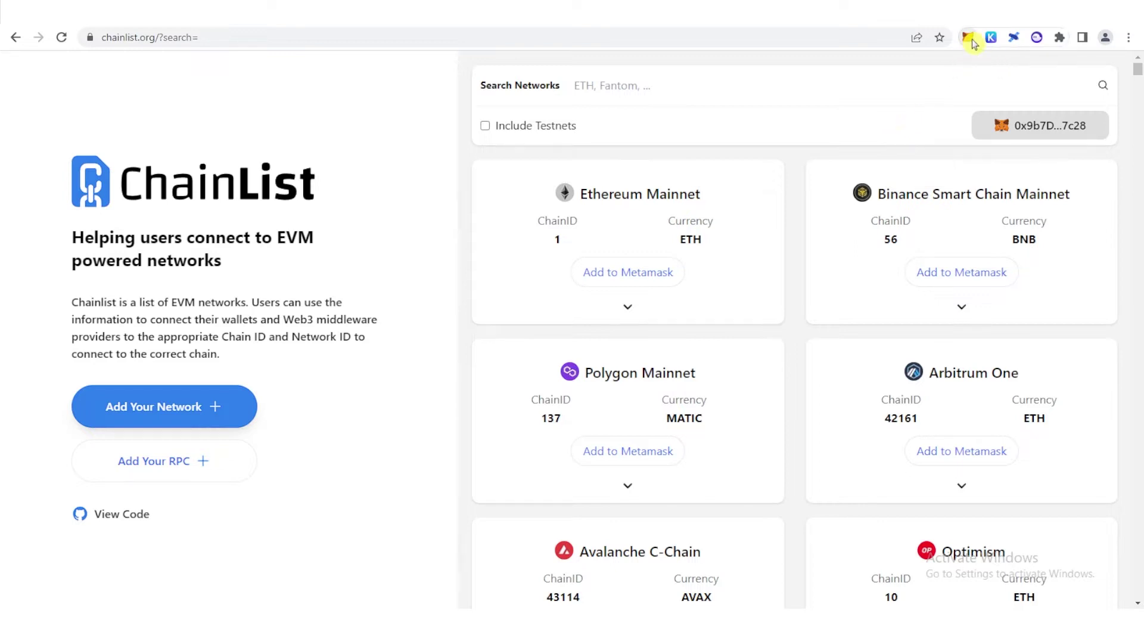
- Look over the MetaMask wallet's network list, then close the wallet popup
left_click(970, 39)
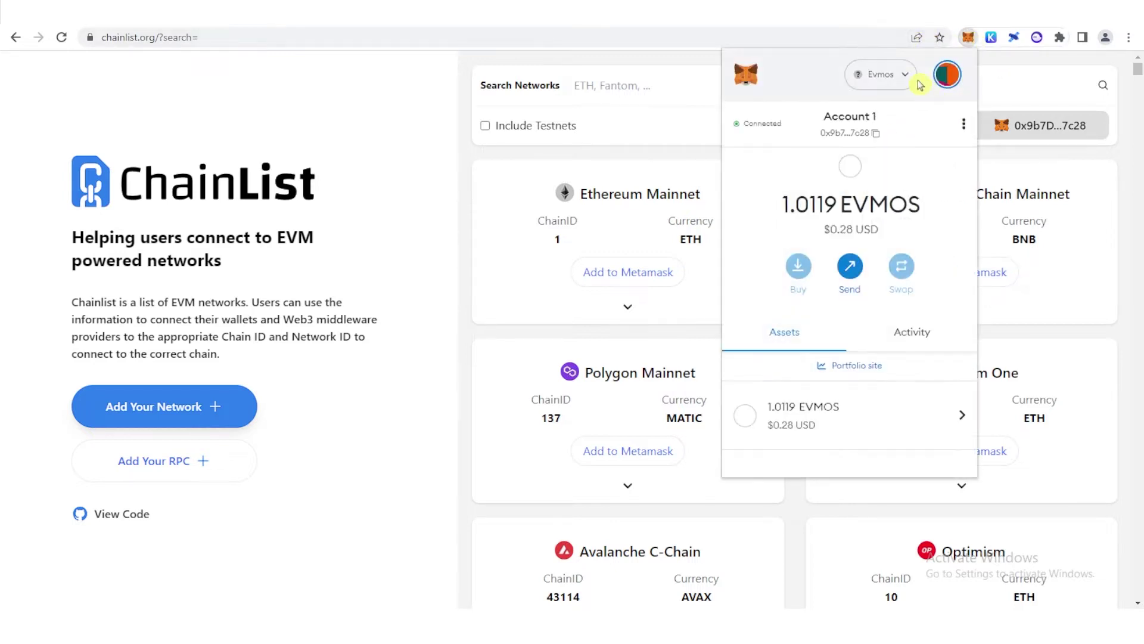
left_click(876, 80)
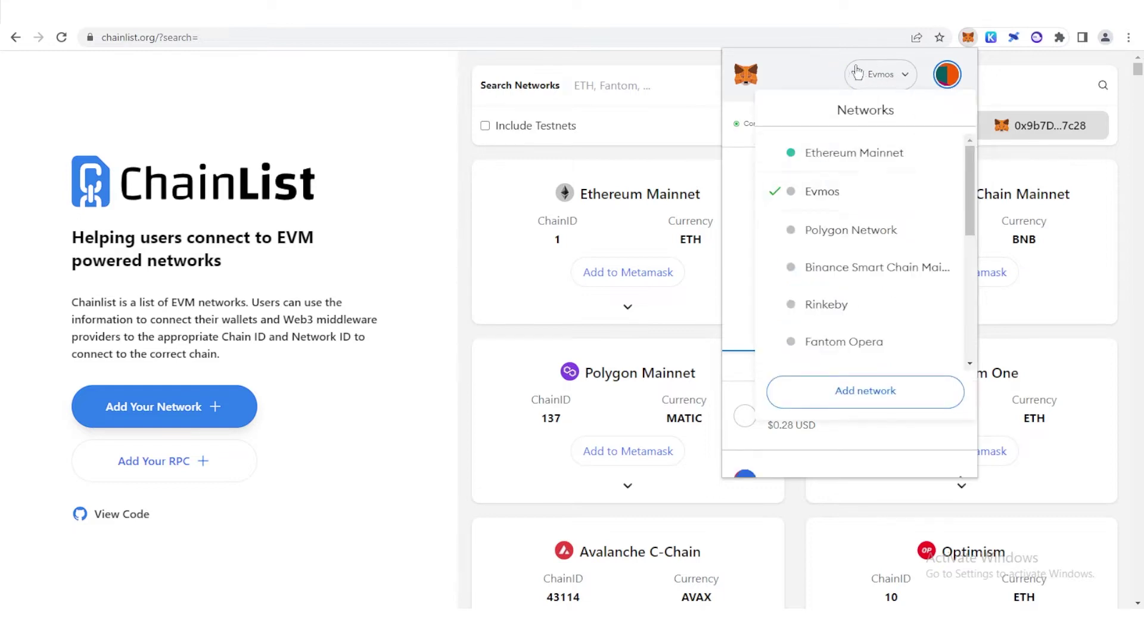
left_click(794, 71)
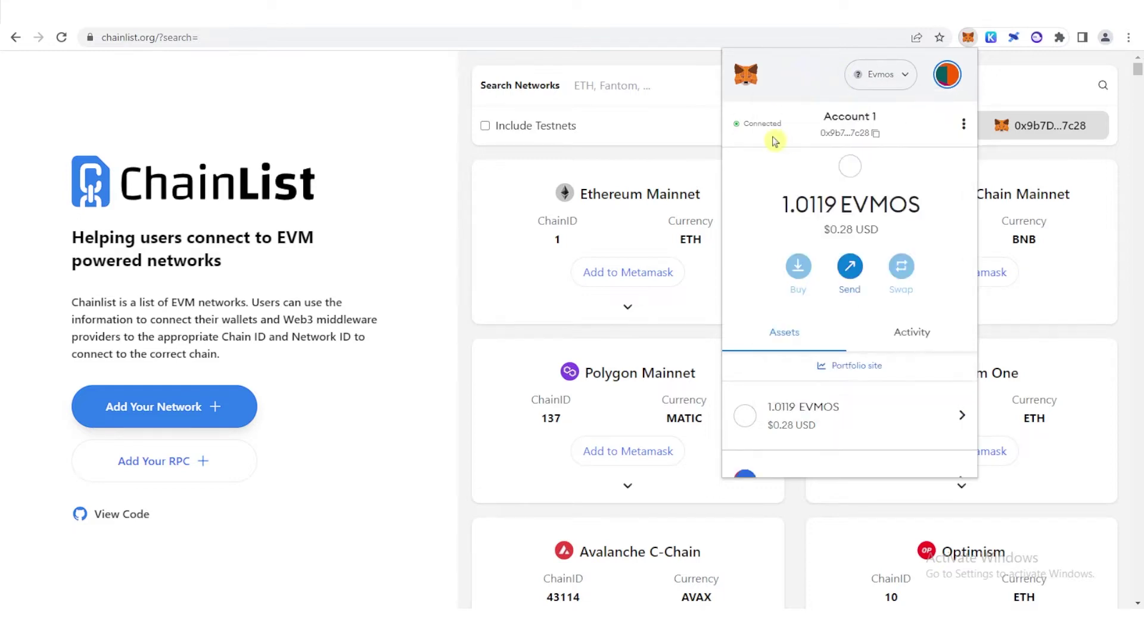
key("Escape")
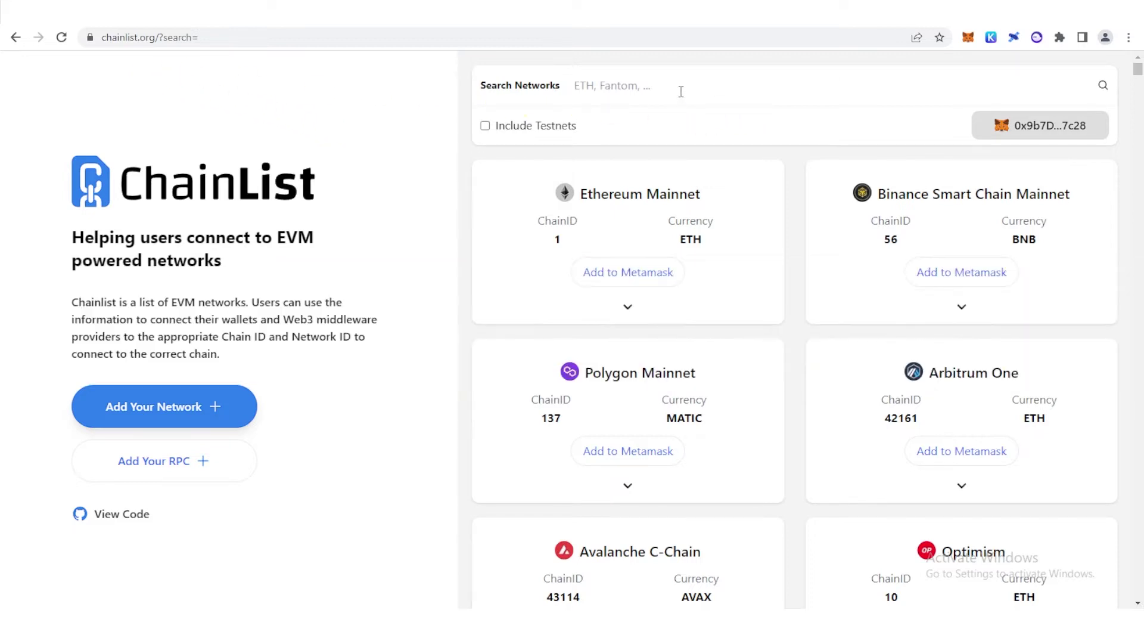
- Search ChainList for 'evmos' and check the wallet showing 1.0119 EVMOS
left_click(681, 91)
type("ev")
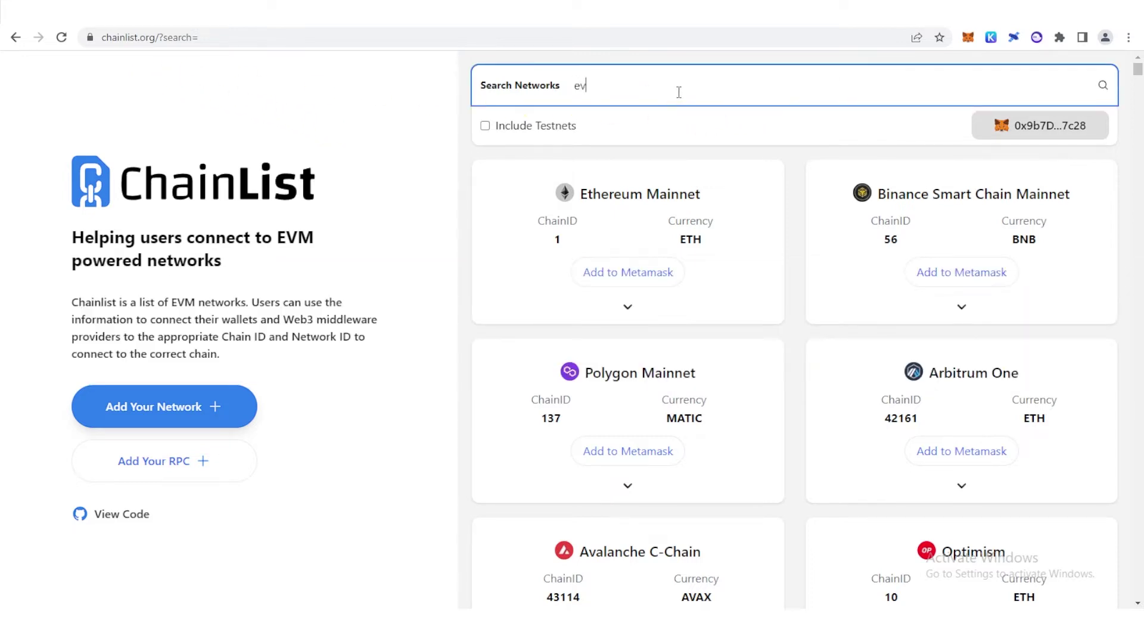
type("mos")
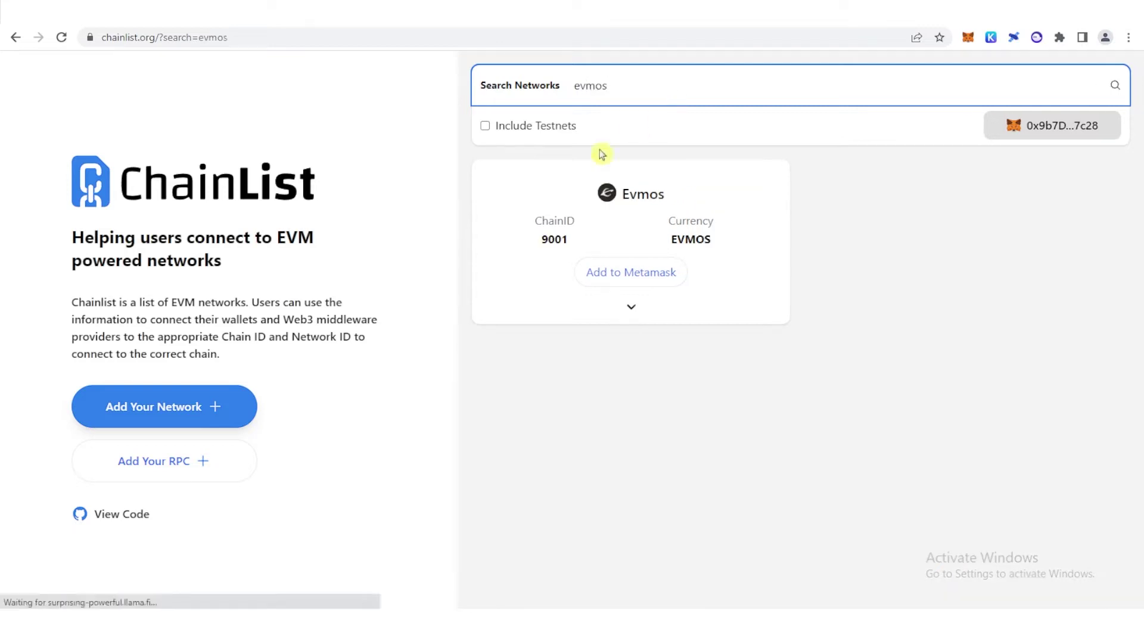
left_click(625, 276)
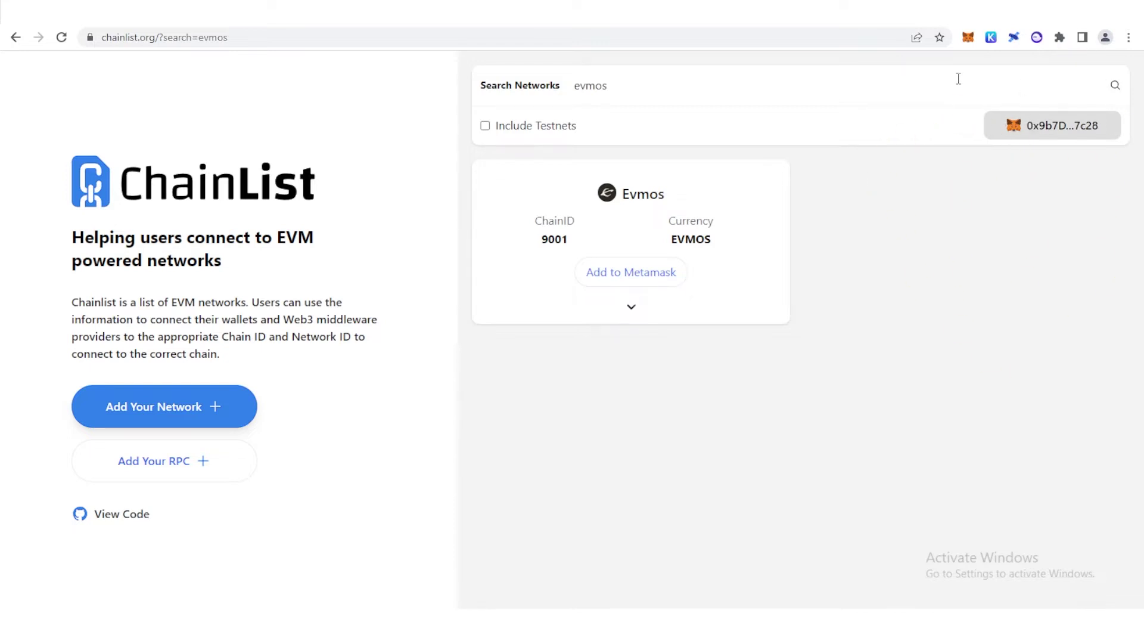
left_click(970, 42)
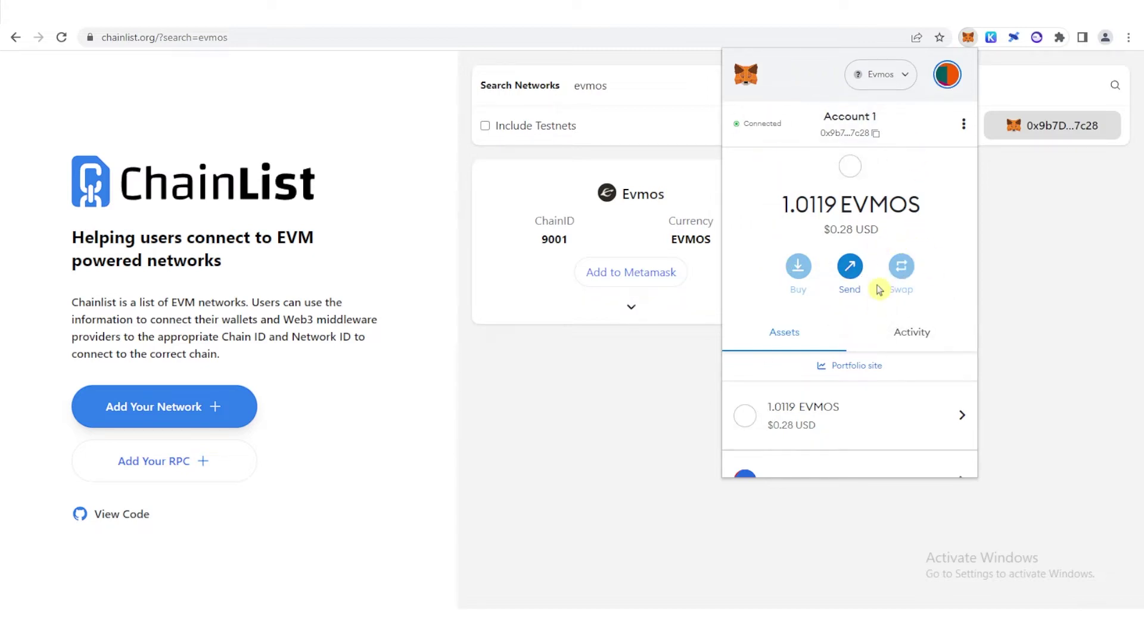
left_click(594, 411)
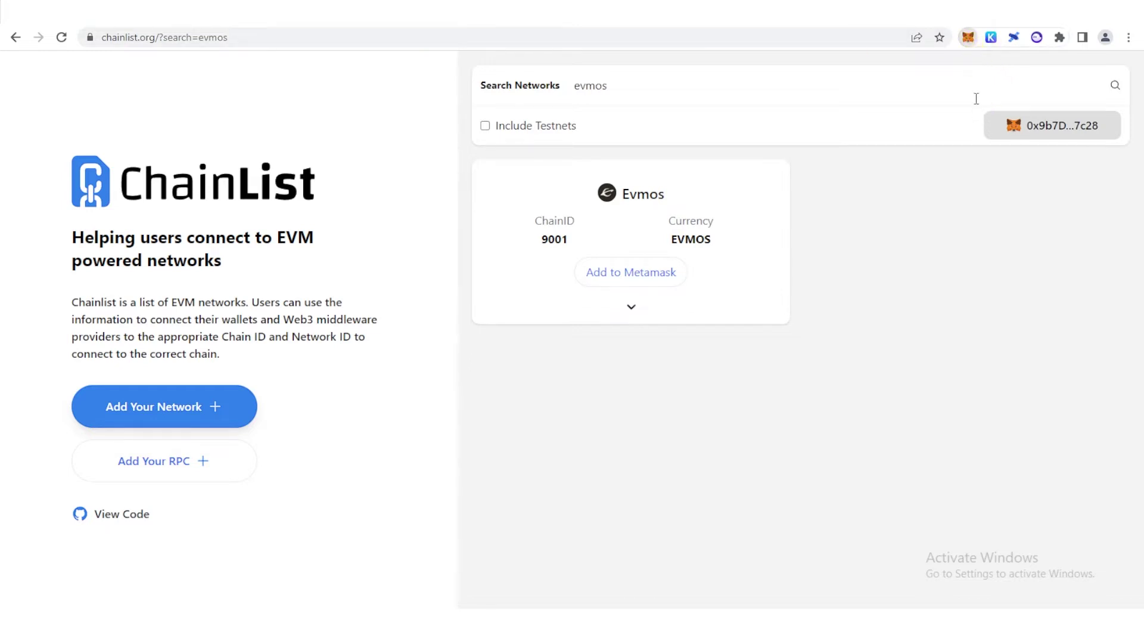
- Go to MetaMask's network settings and switch the active network to Ethereum Mainnet
left_click(889, 78)
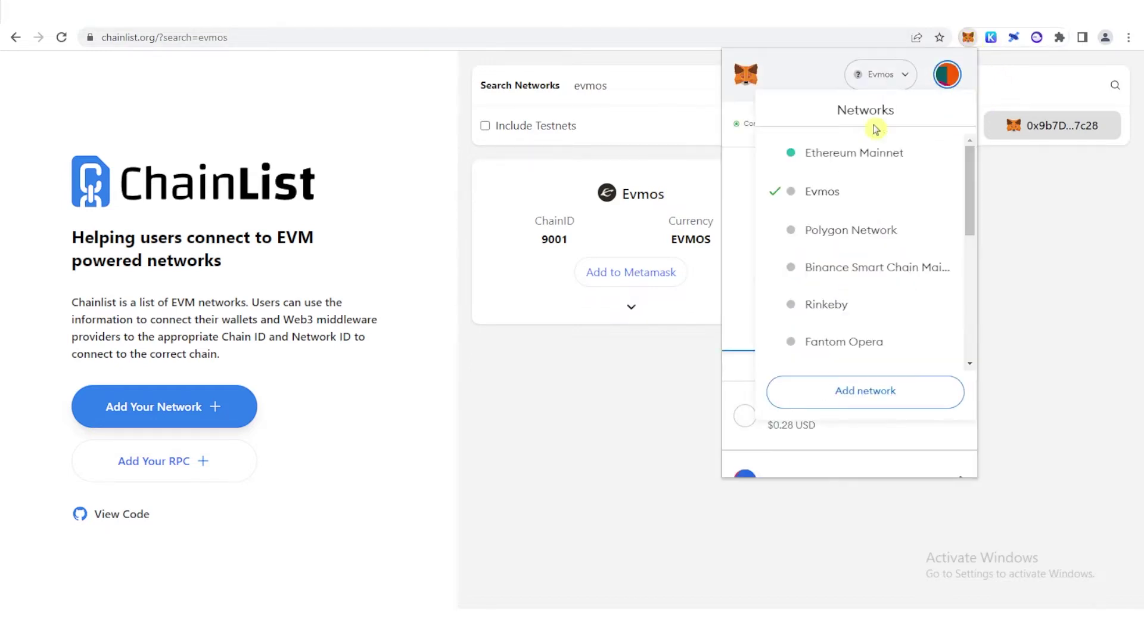
left_click(866, 404)
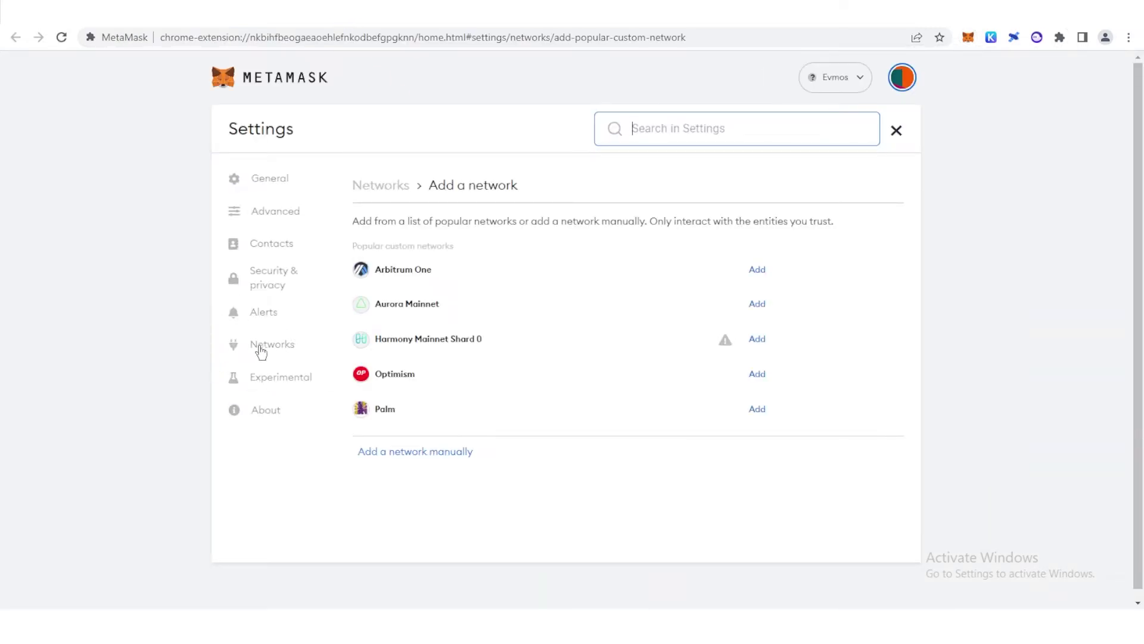
left_click(261, 350)
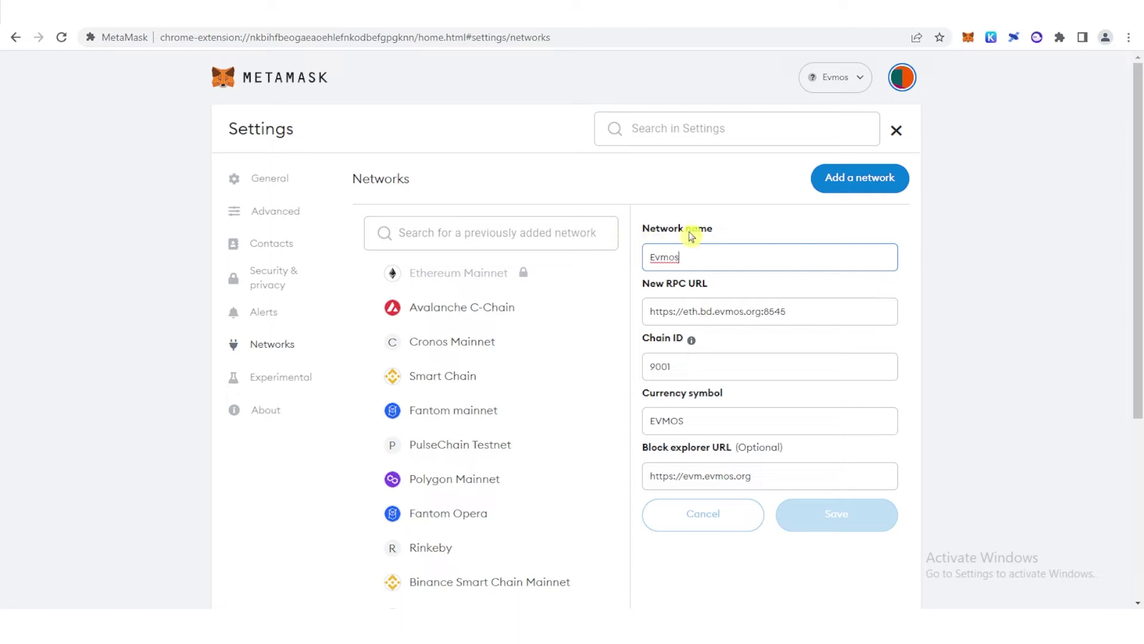
left_click(823, 84)
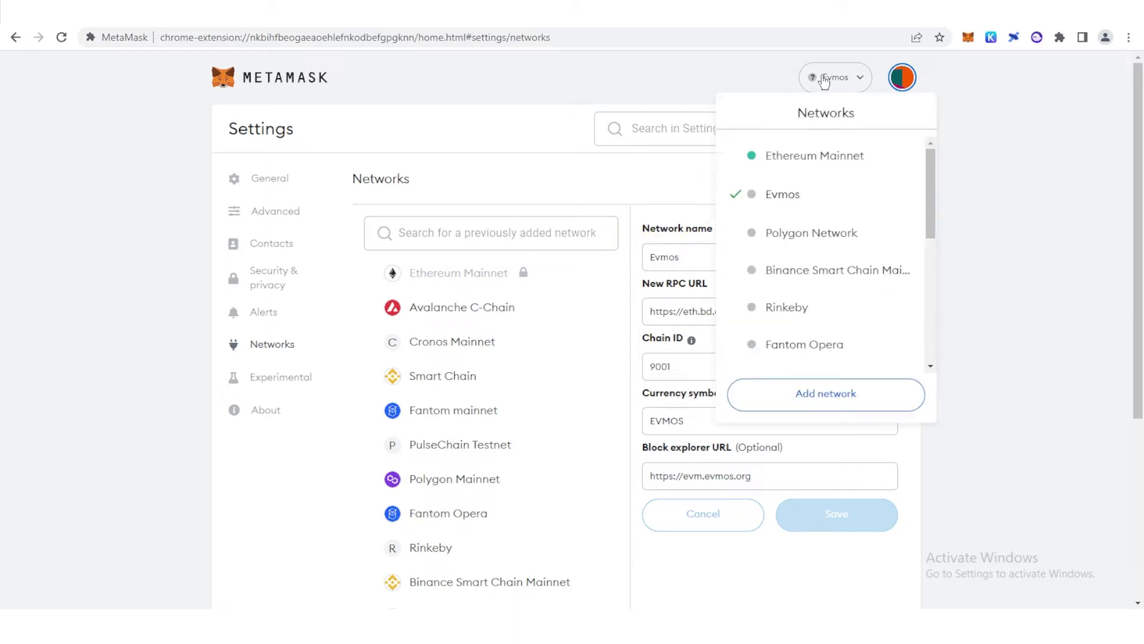
left_click(812, 153)
- Delete the Evmos network from MetaMask and return to the ChainList page
scroll(486, 263, "down", 5)
scroll(485, 263, "down", 1)
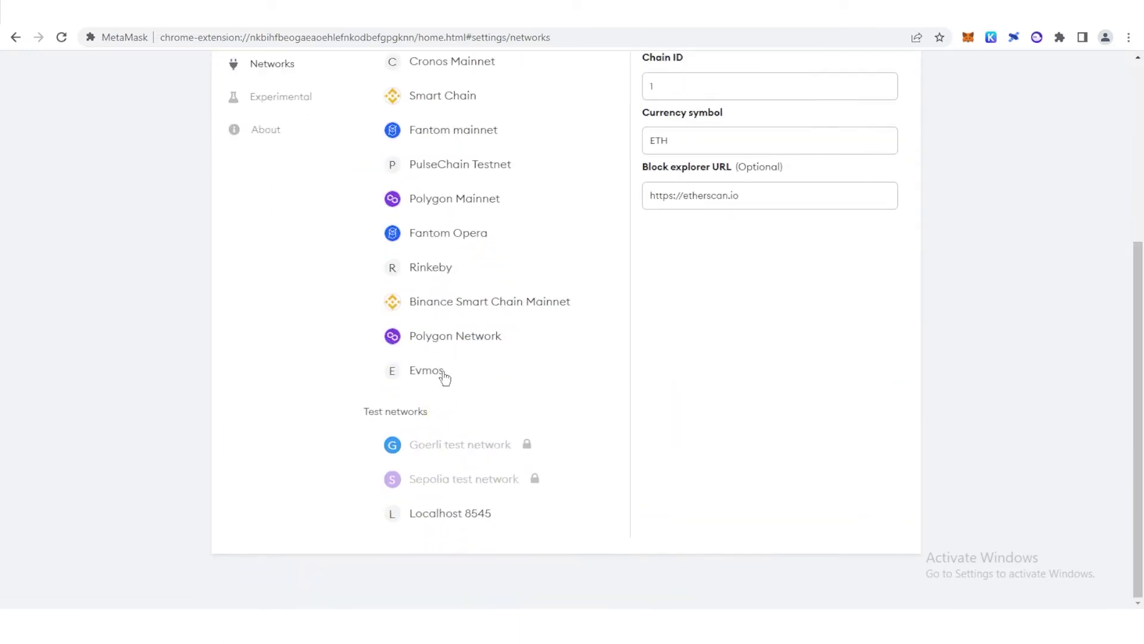
left_click(433, 377)
scroll(759, 404, "up", 2)
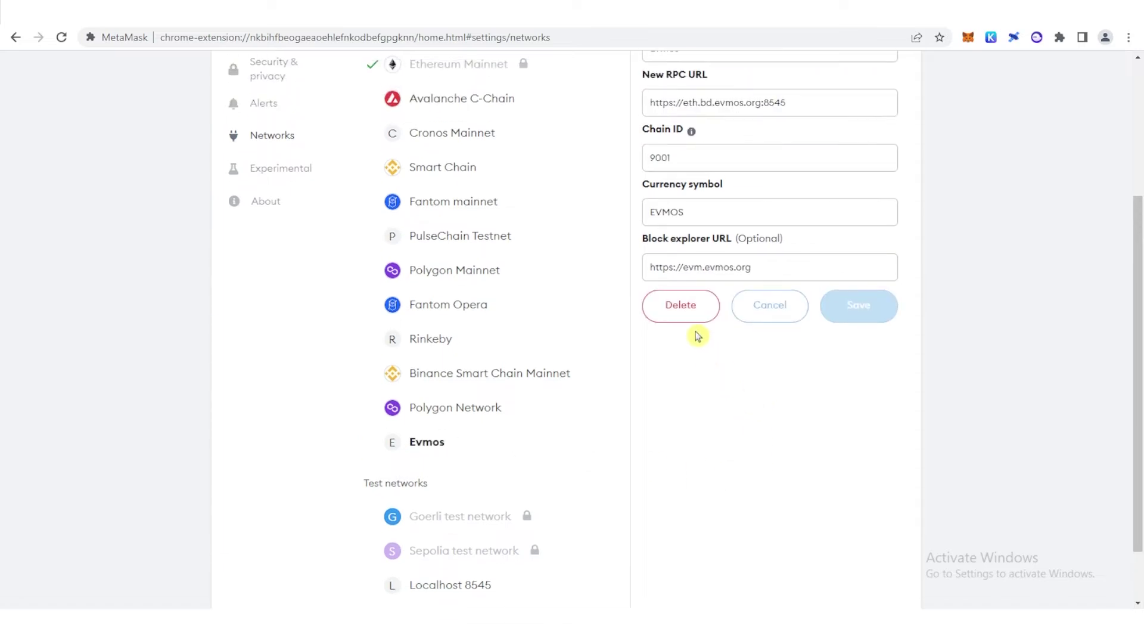
left_click(687, 318)
left_click(611, 283)
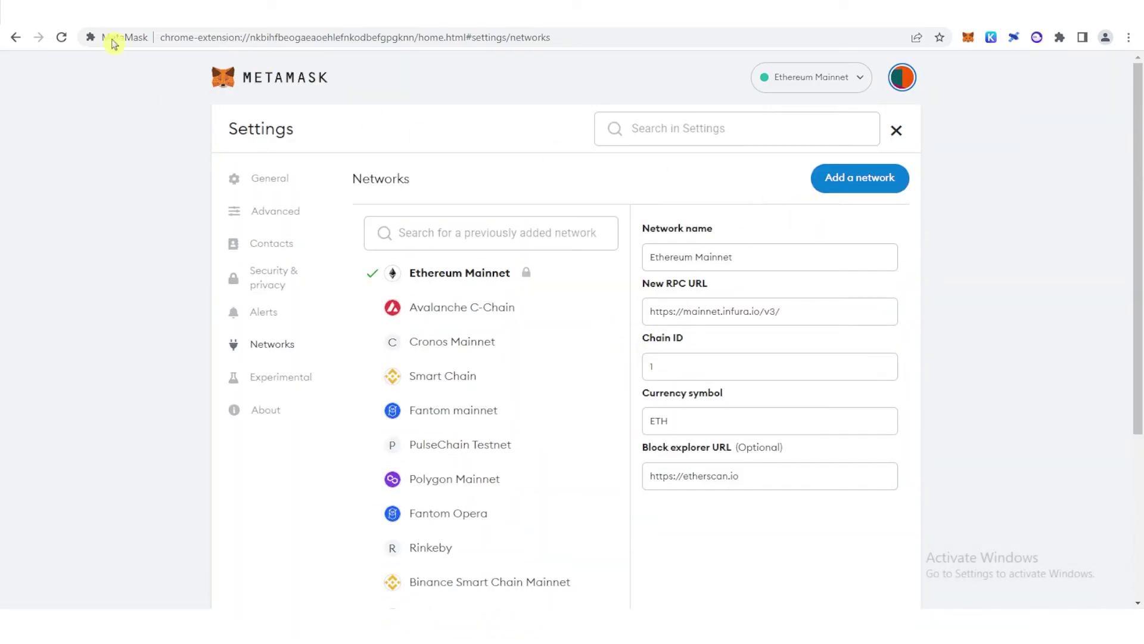
left_click(110, 13)
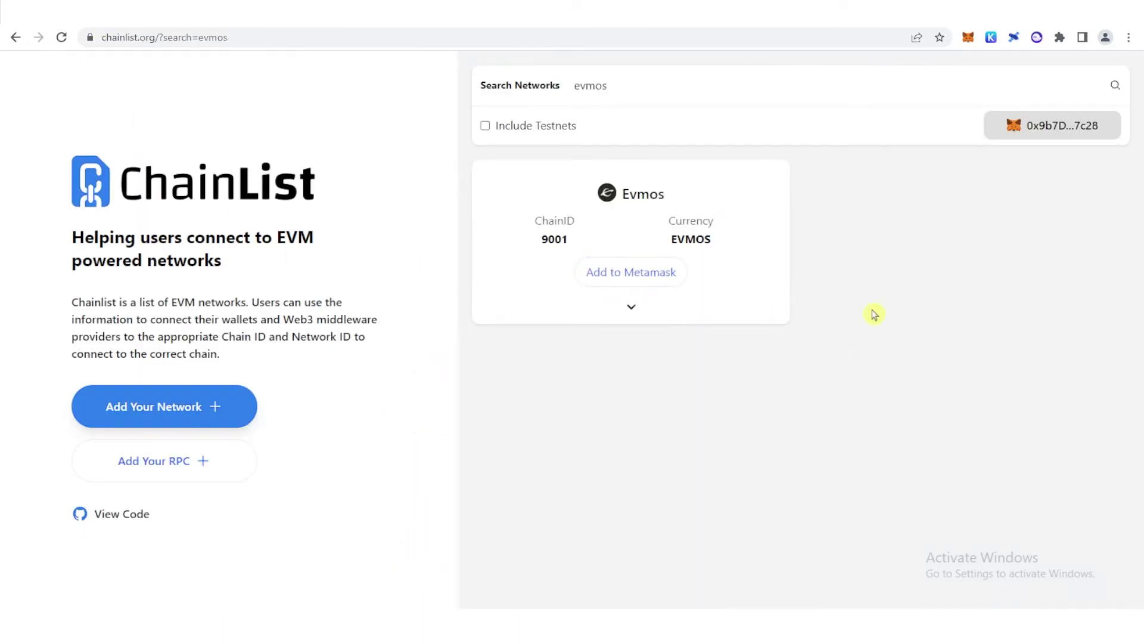
- Re-add Evmos (ChainID 9001) to MetaMask from ChainList and approve switching to it
left_click(639, 279)
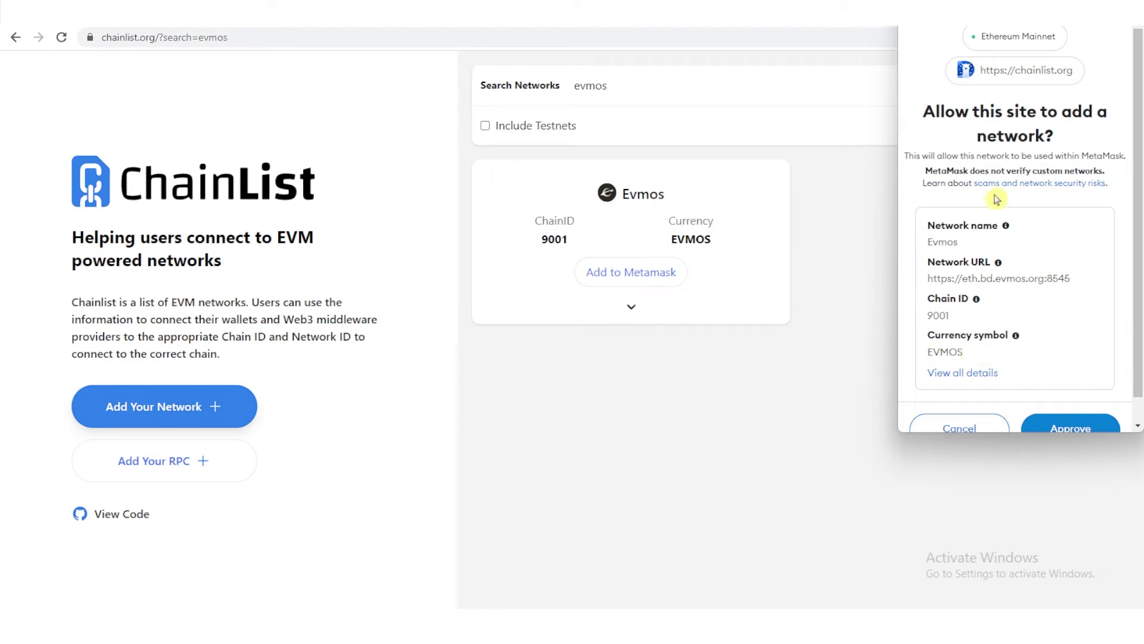
scroll(975, 239, "down", 1)
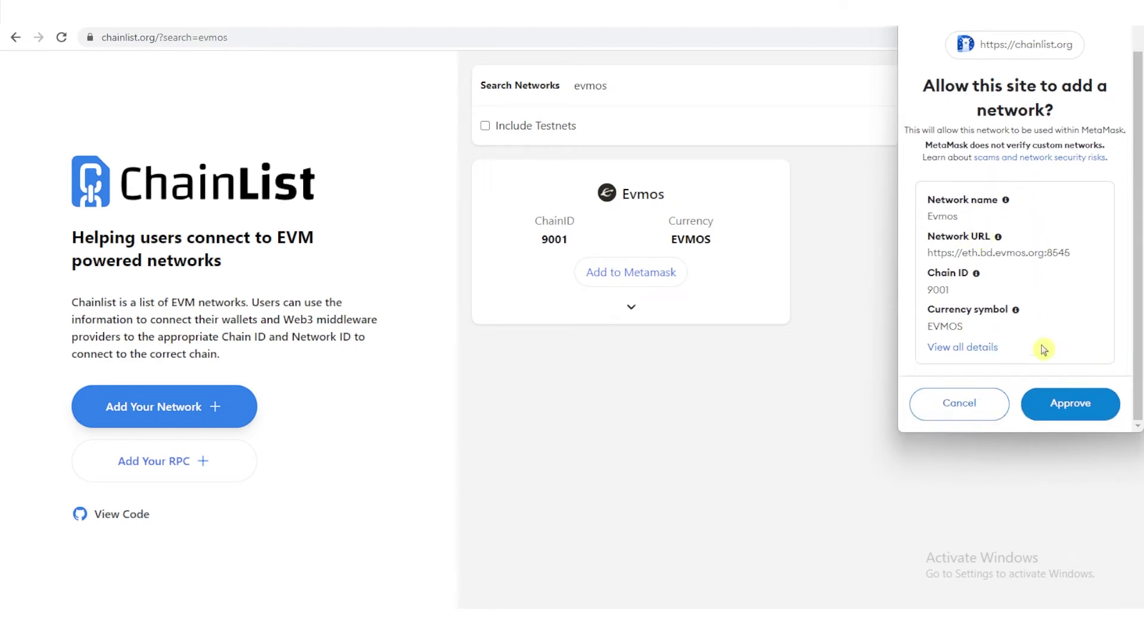
left_click(1056, 411)
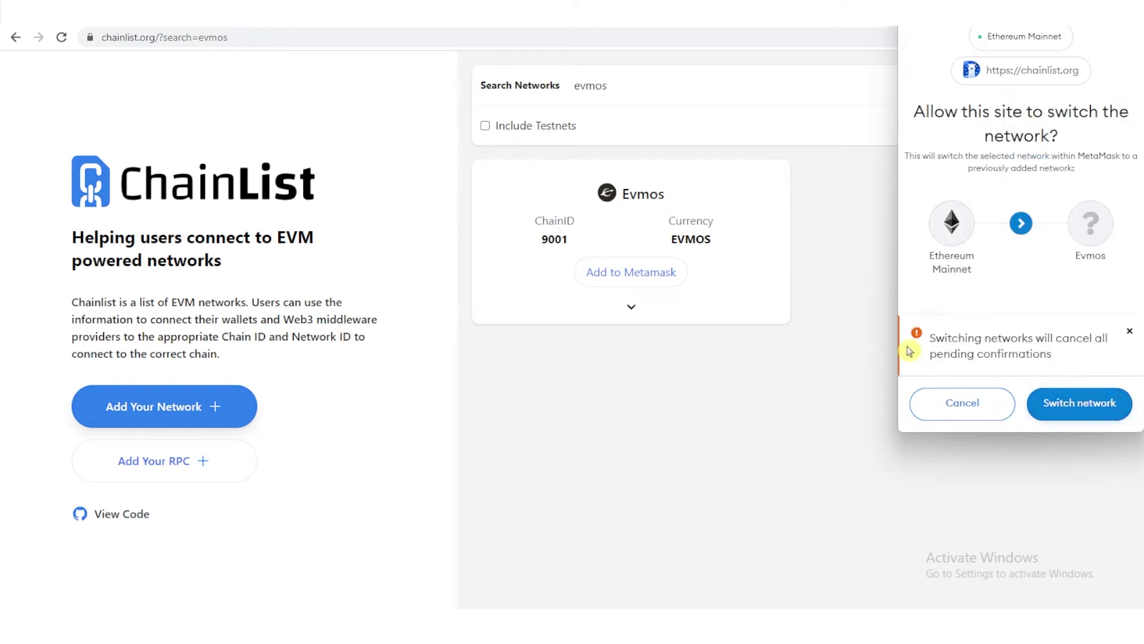
left_click(1091, 409)
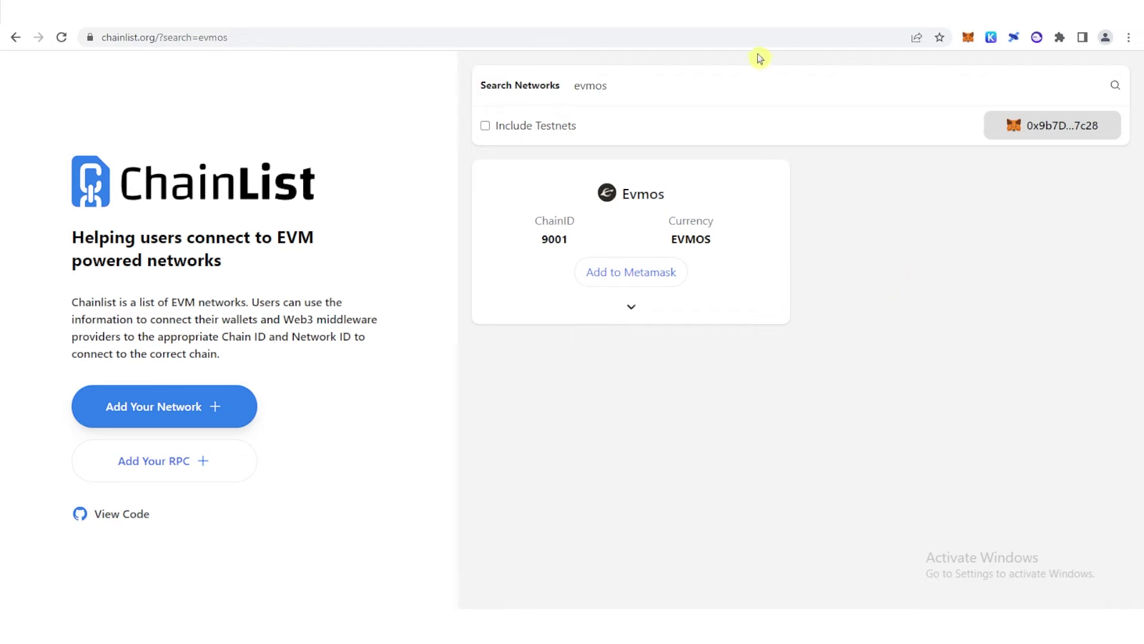
- Confirm Account 1 holds 1.0119 EVMOS and copy its wallet address
left_click(969, 43)
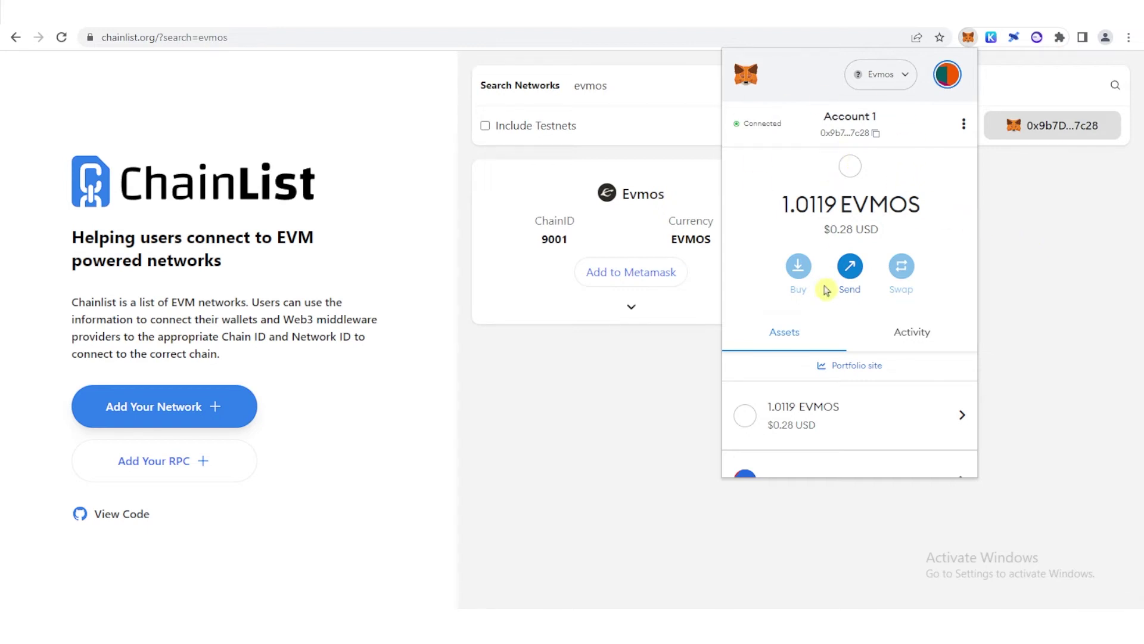
left_click(1050, 233)
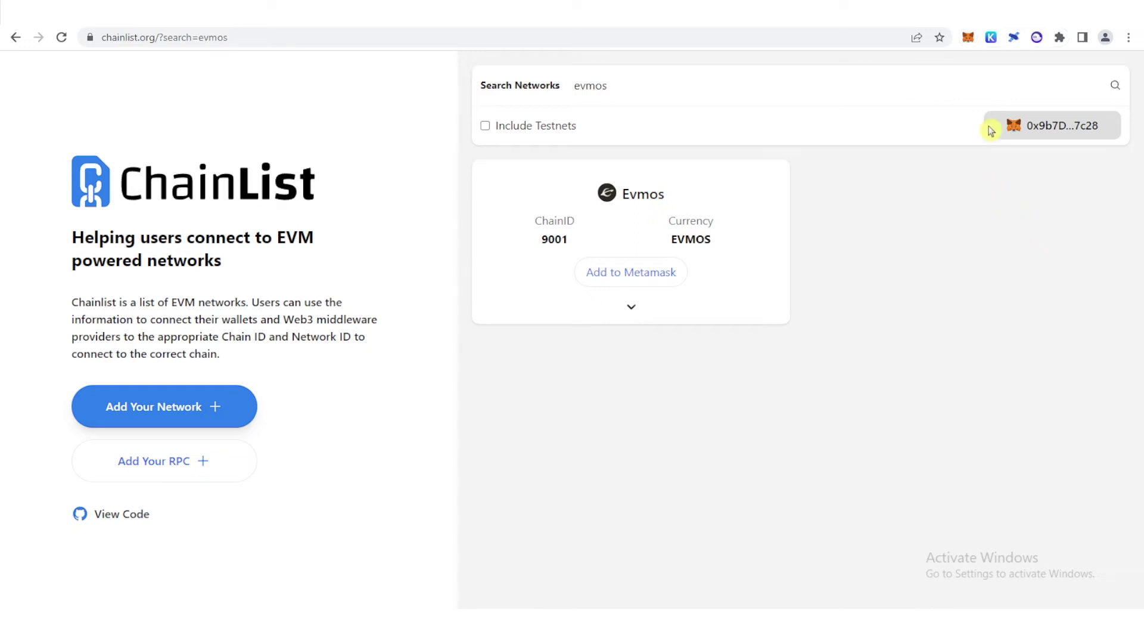
left_click(968, 37)
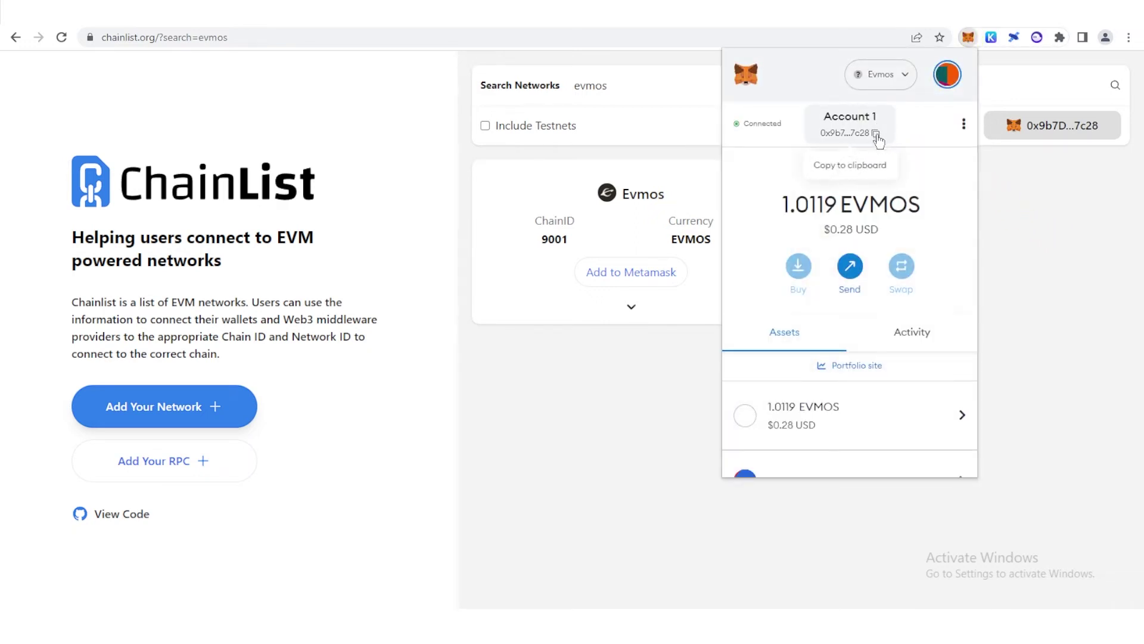
left_click(877, 140)
left_click(1000, 237)
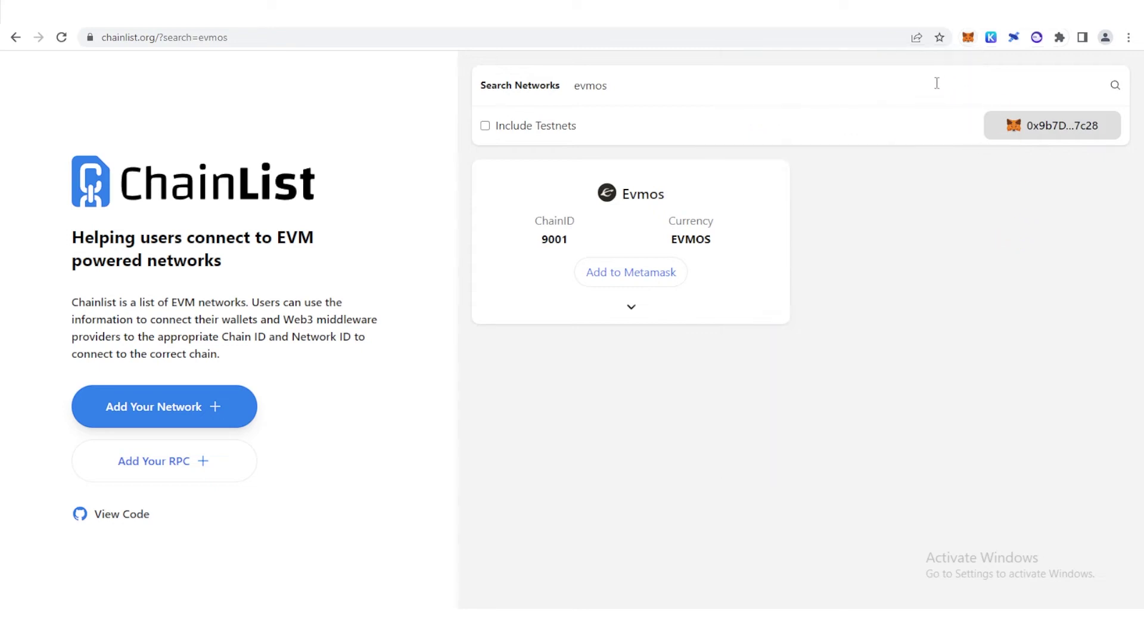
- In Keplr, keep Evmos as the selected network
left_click(991, 37)
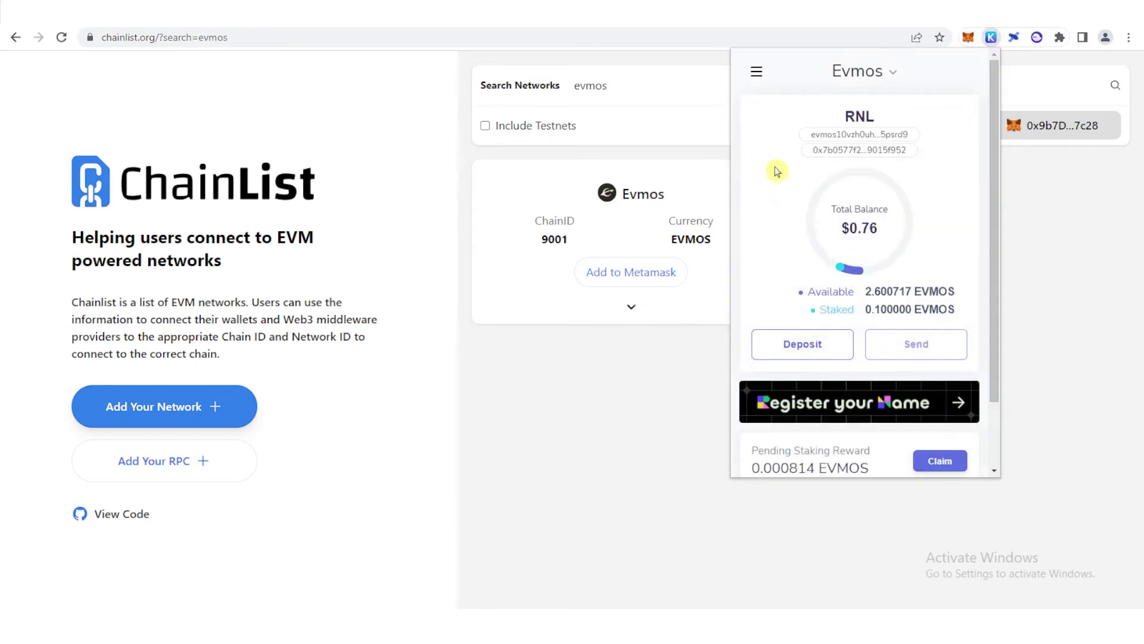
left_click(861, 74)
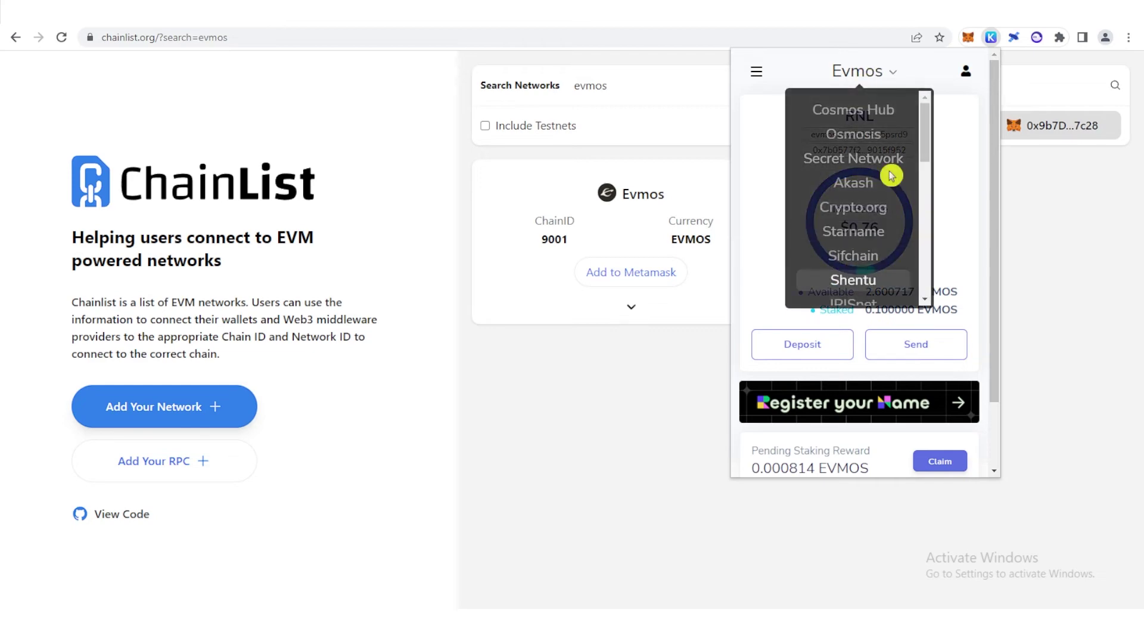
scroll(870, 125, "down", 8)
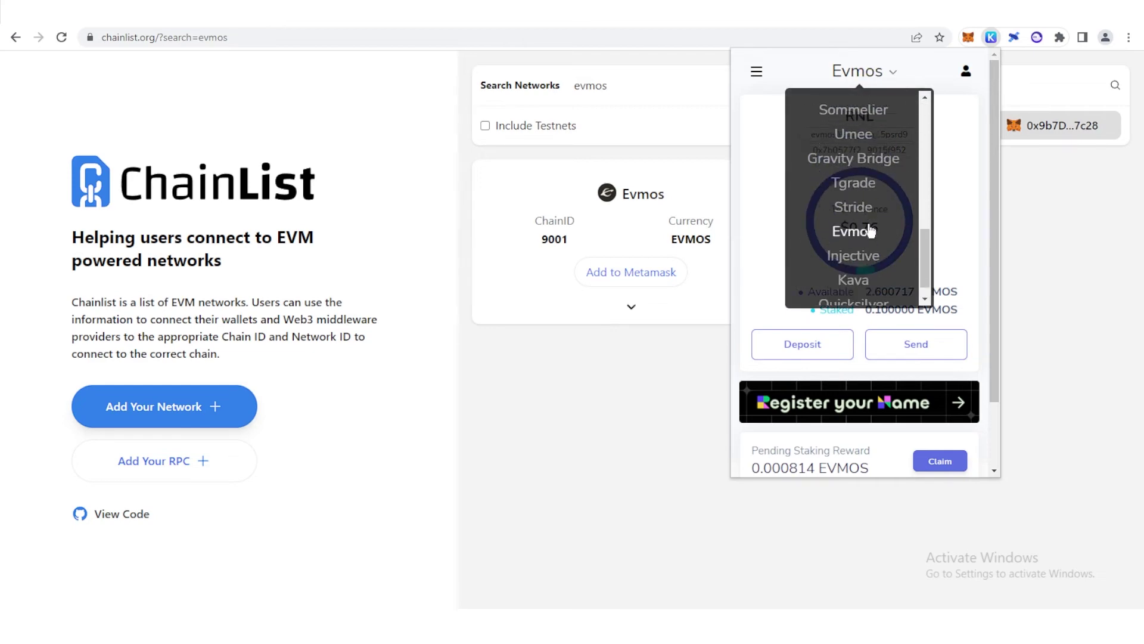
left_click(756, 209)
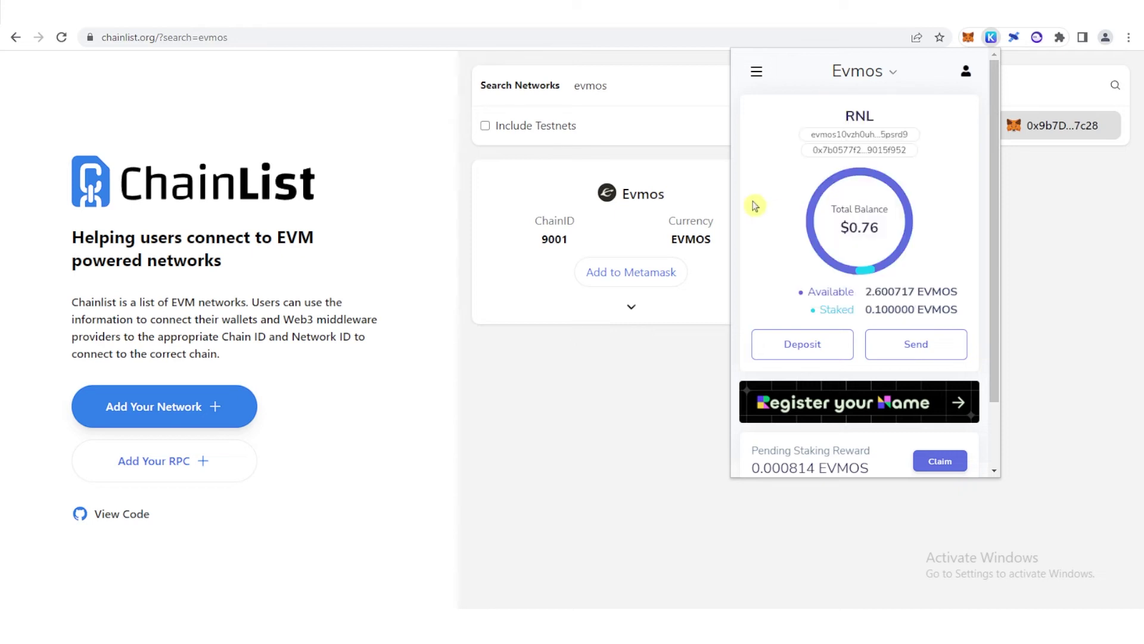
- Fill in a 0.5 EVMOS send to the pasted MetaMask address with the Low fee and submit it
left_click(916, 344)
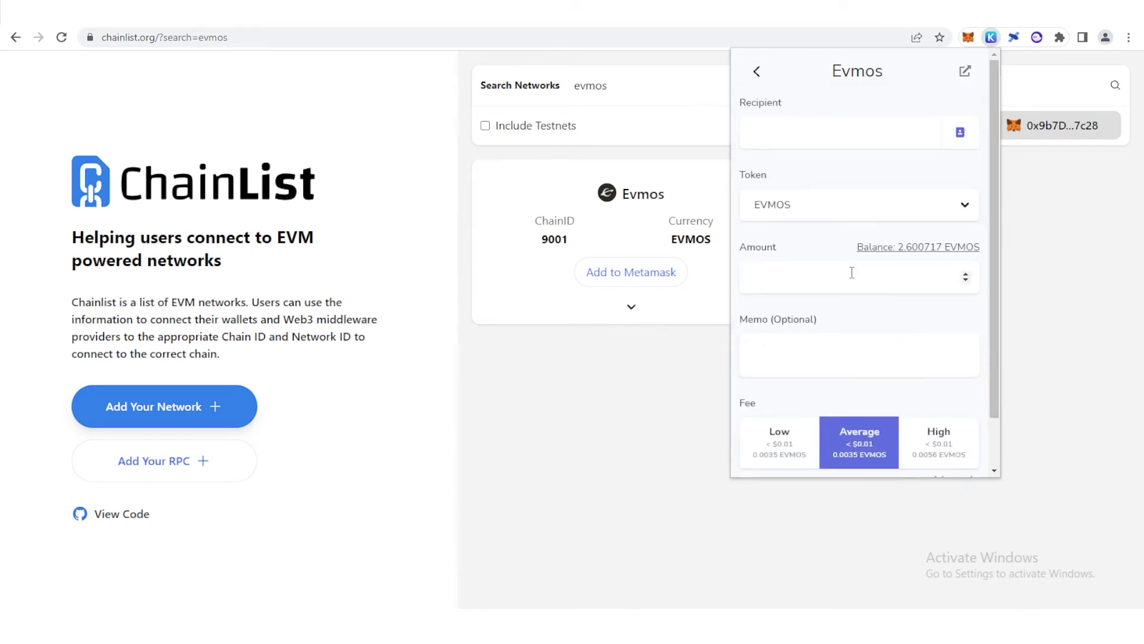
left_click(800, 129)
key("ctrl+v")
left_click(830, 173)
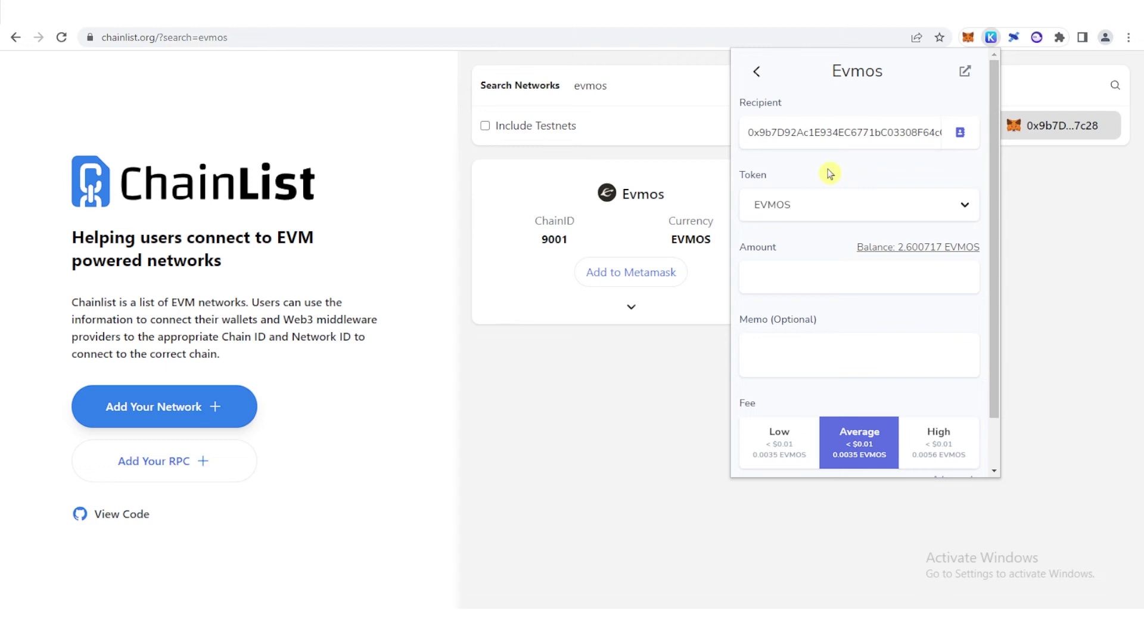
left_click(787, 279)
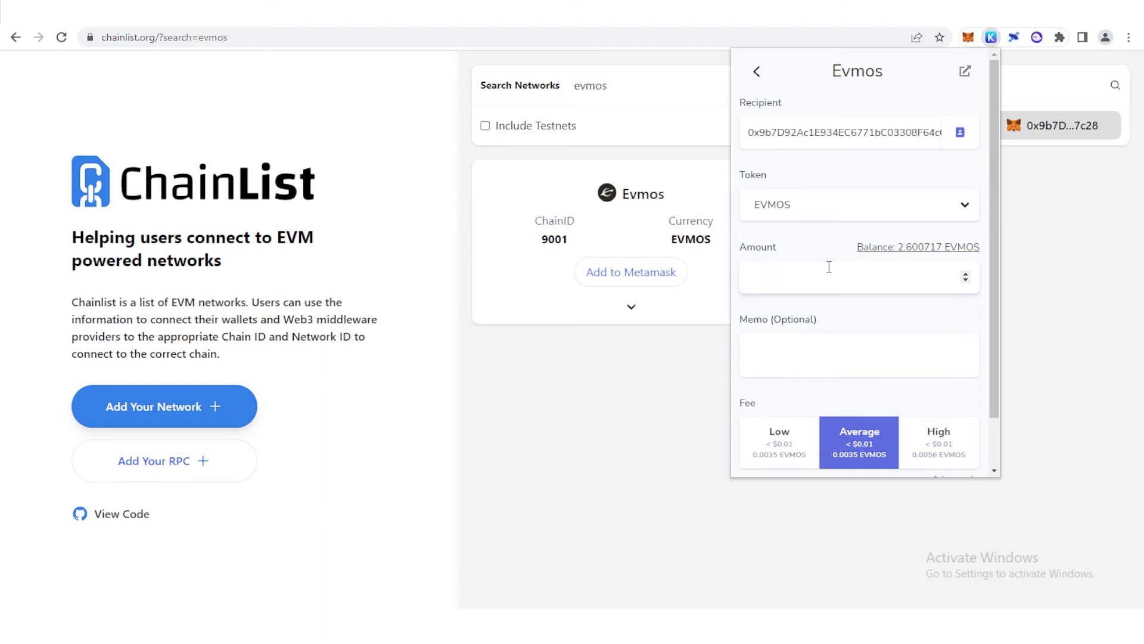
type("0.5")
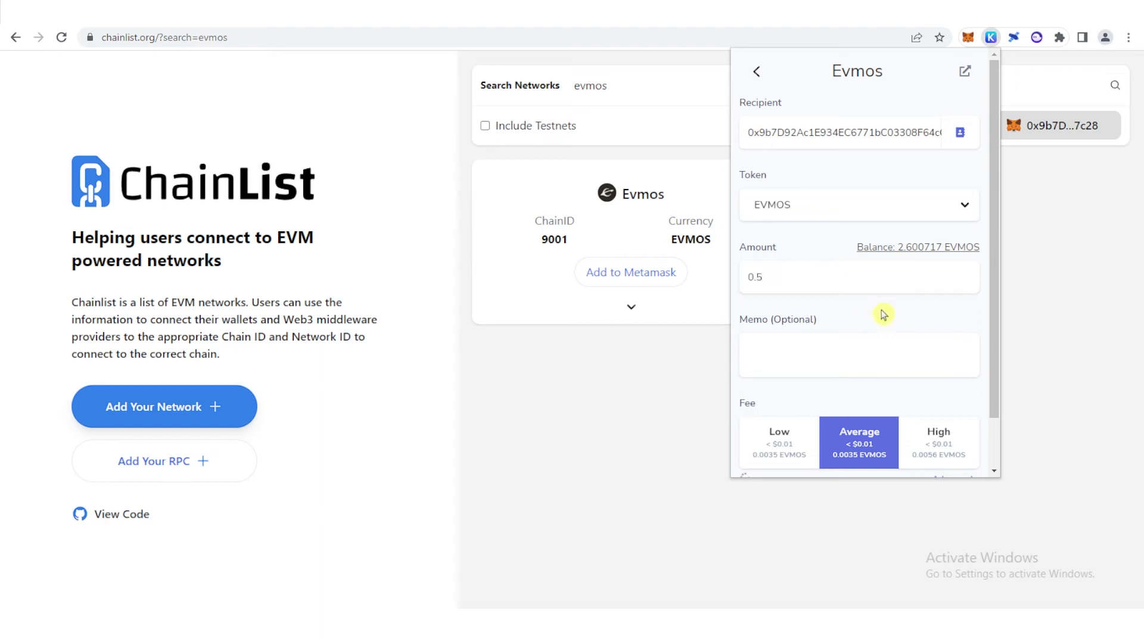
scroll(881, 283, "down", 1)
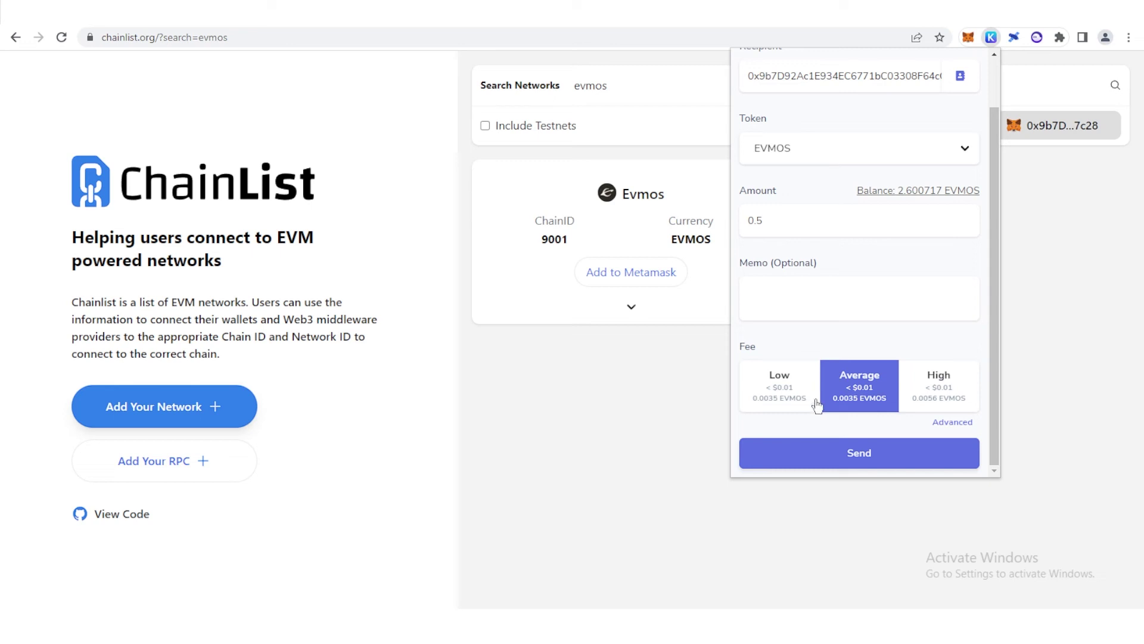
left_click(783, 386)
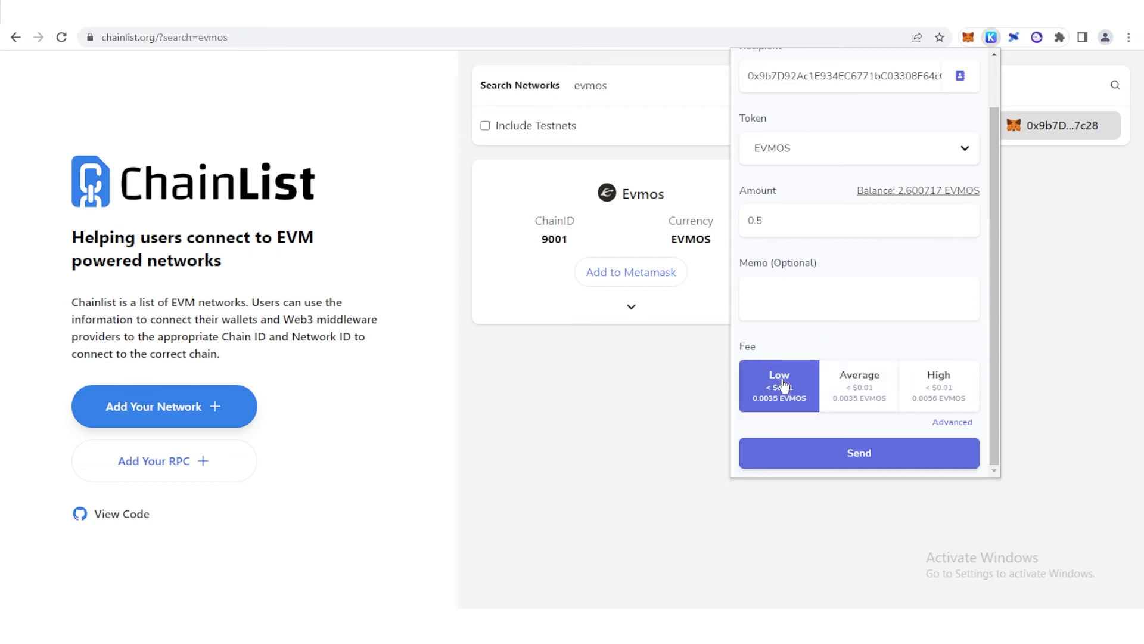
left_click(855, 454)
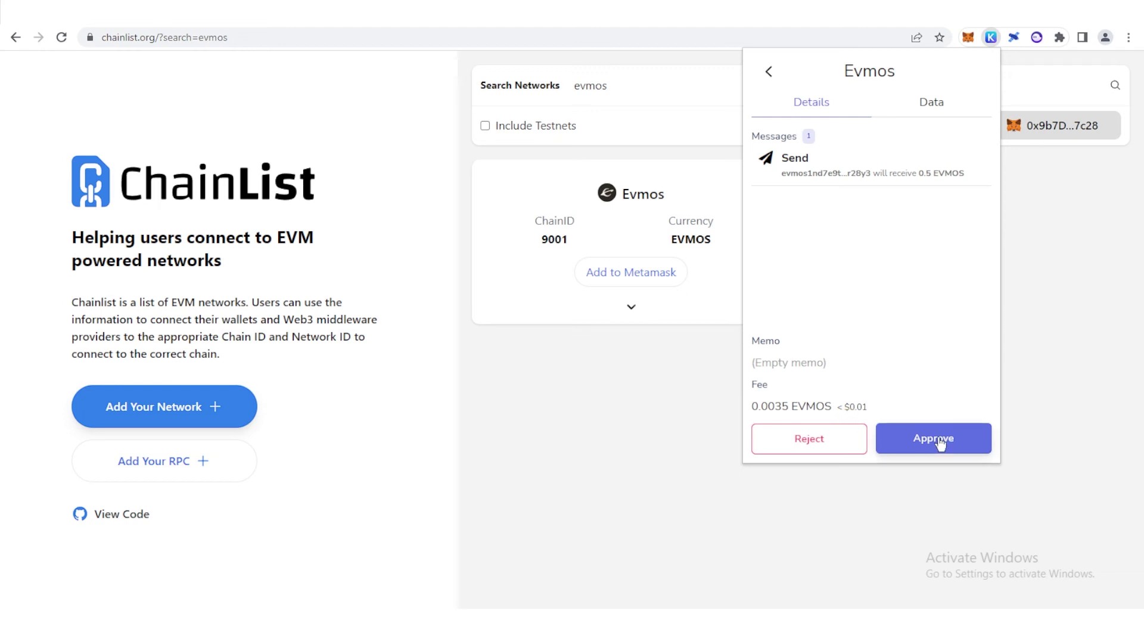
- Approve the 0.5 EVMOS transaction, then switch over to MetaMask
left_click(939, 444)
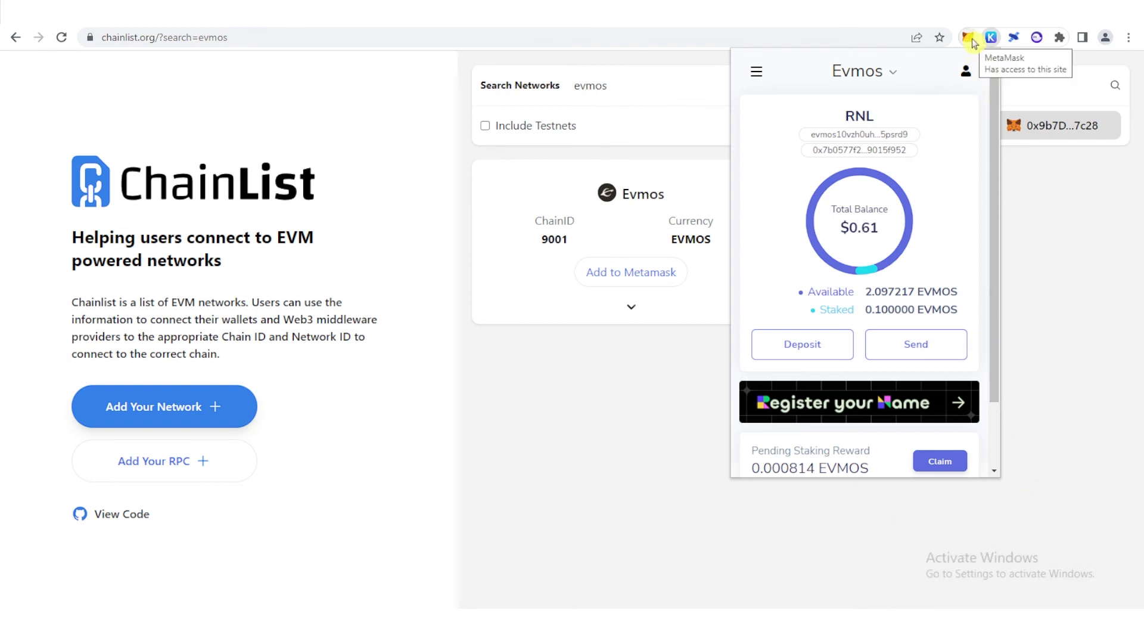
left_click(970, 38)
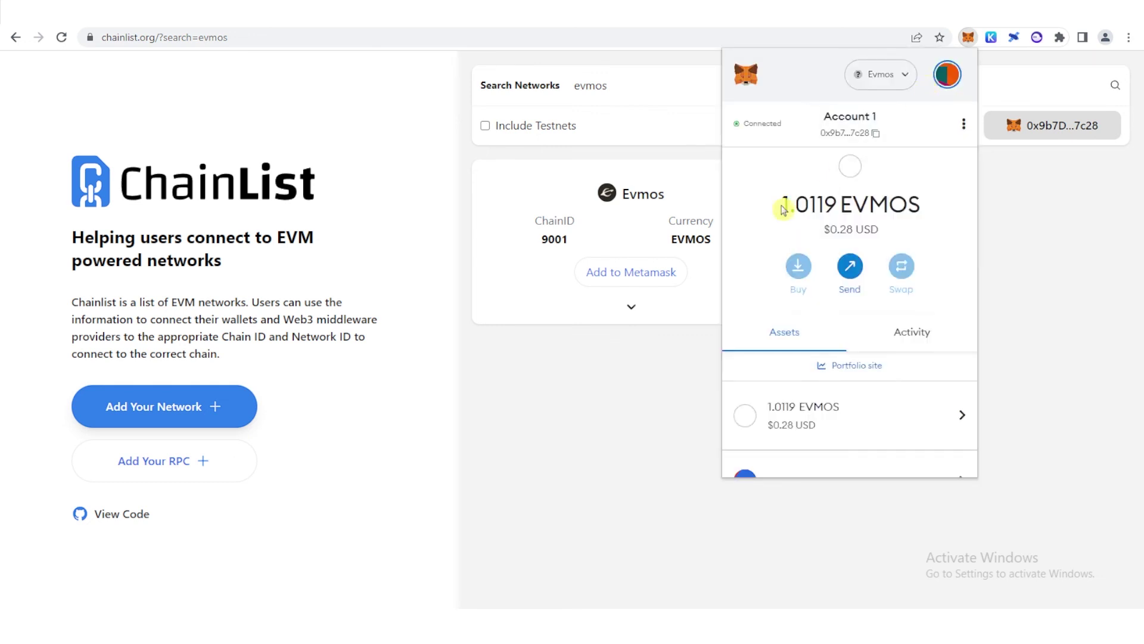
- Wait for MetaMask's Account 1 balance to update to 1.5119 EVMOS
mouse_move(775, 206)
left_mouse_down()
mouse_move(913, 206)
mouse_move(774, 212)
left_mouse_up()
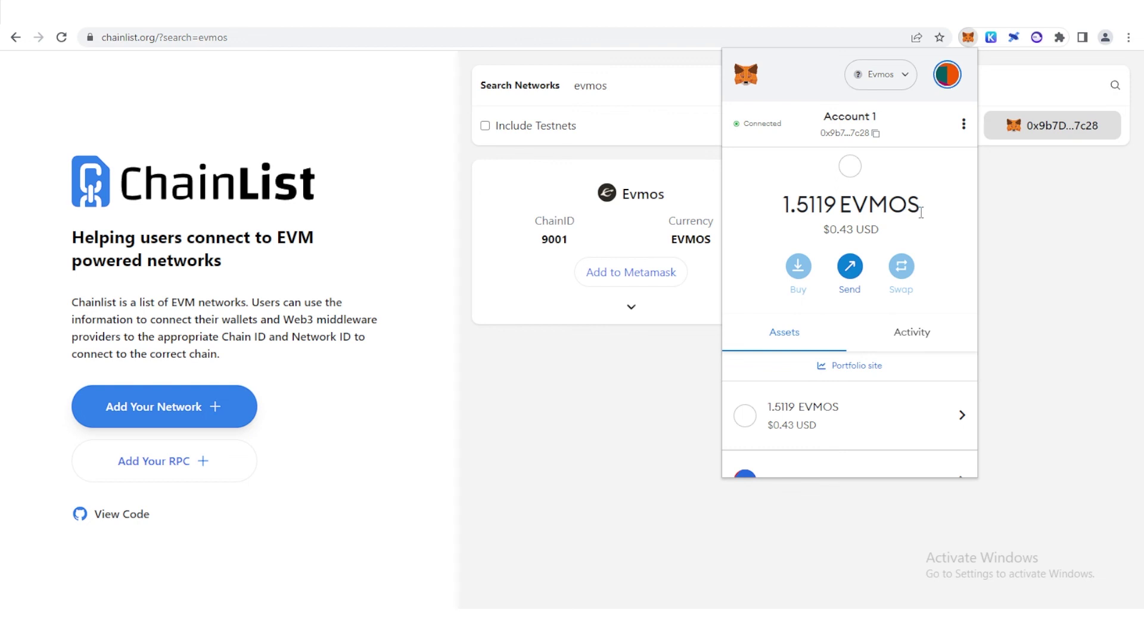
scroll(831, 197, "down", 3)
scroll(825, 186, "up", 3)
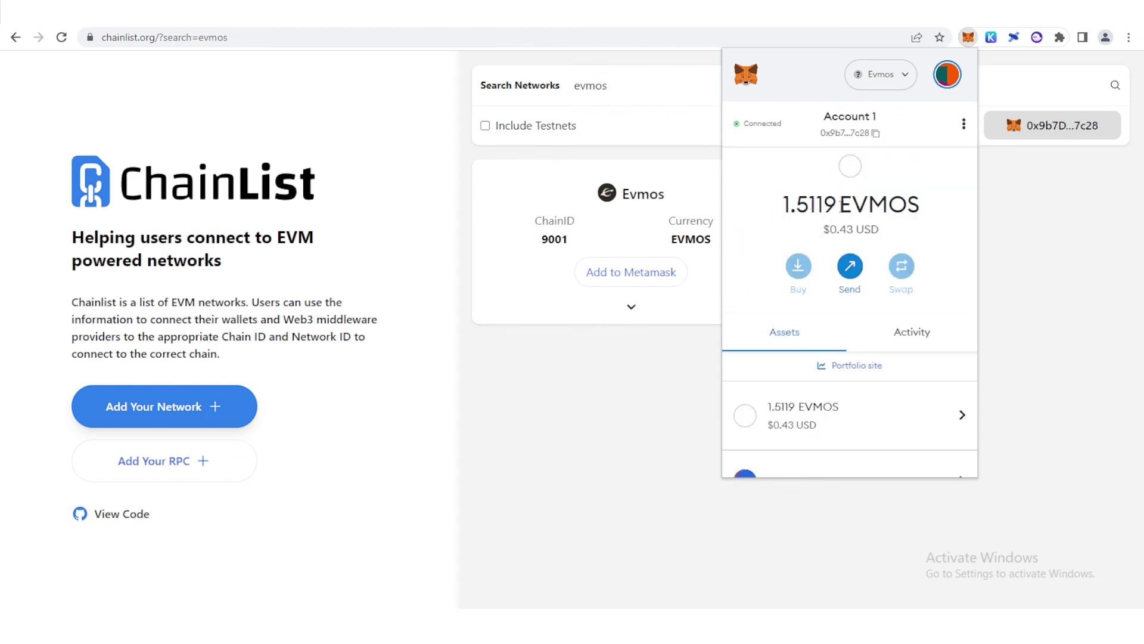